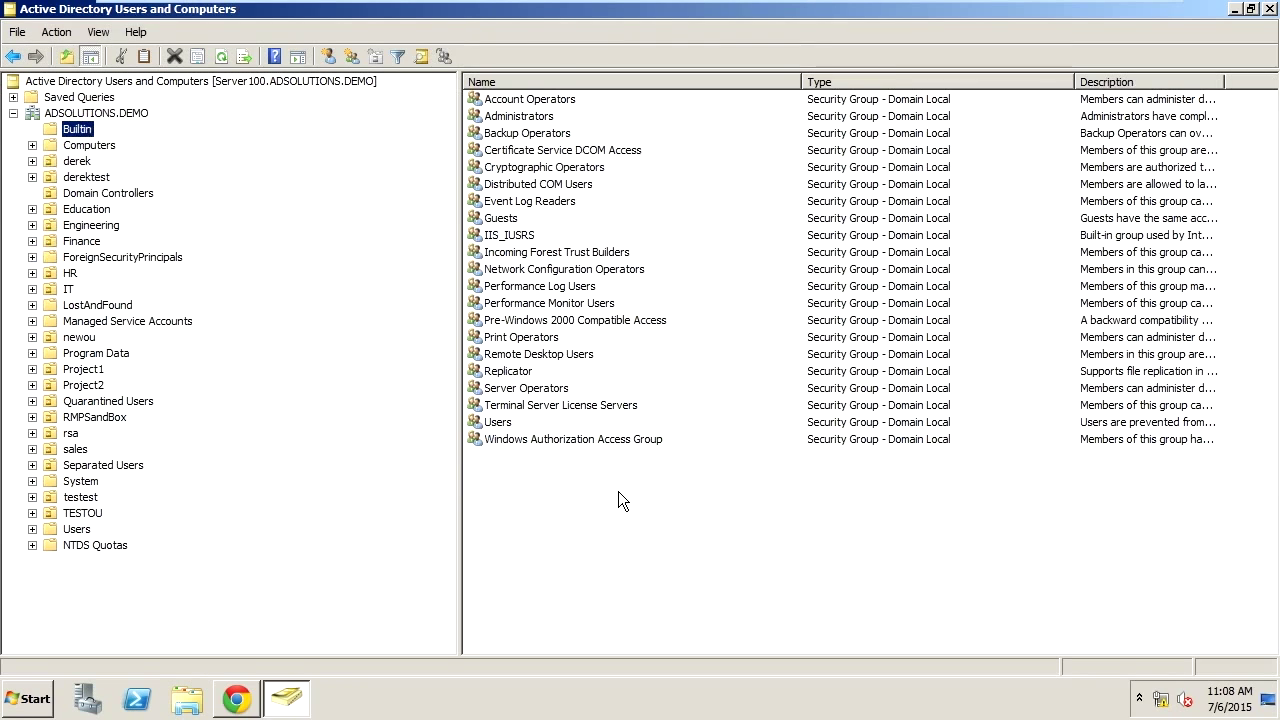
double_click(520, 116)
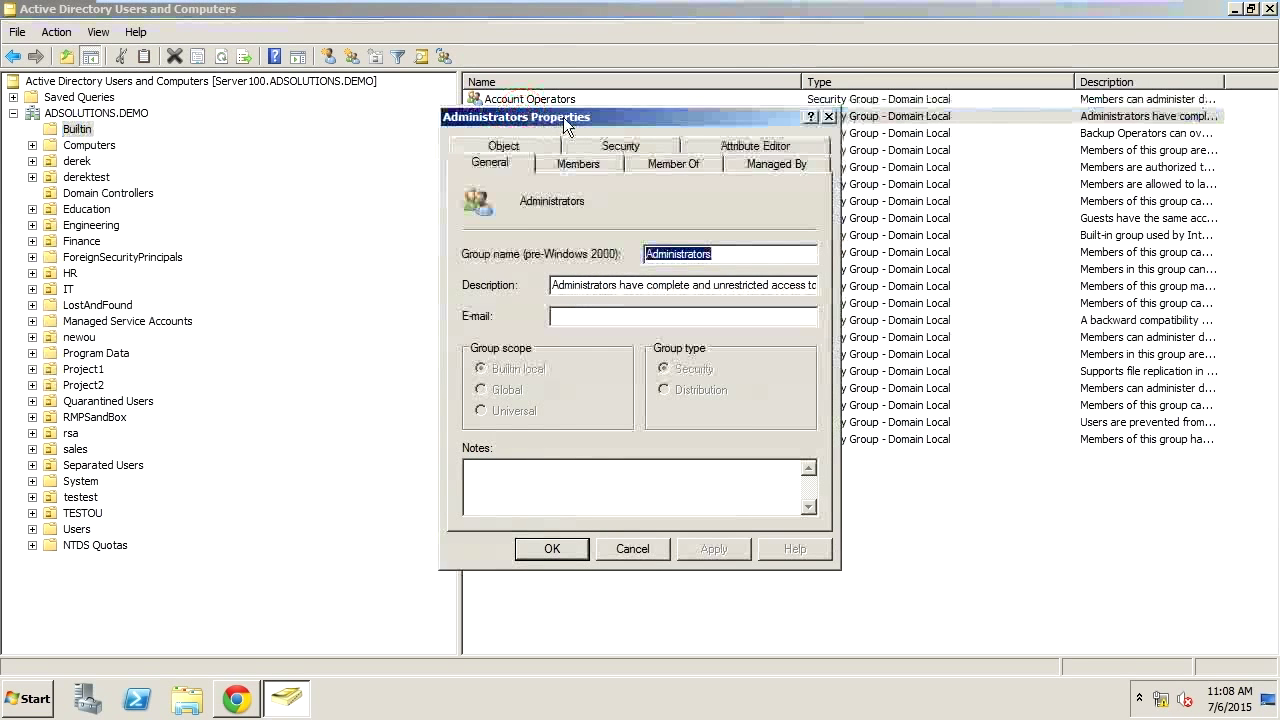
drag(563, 117, 501, 116)
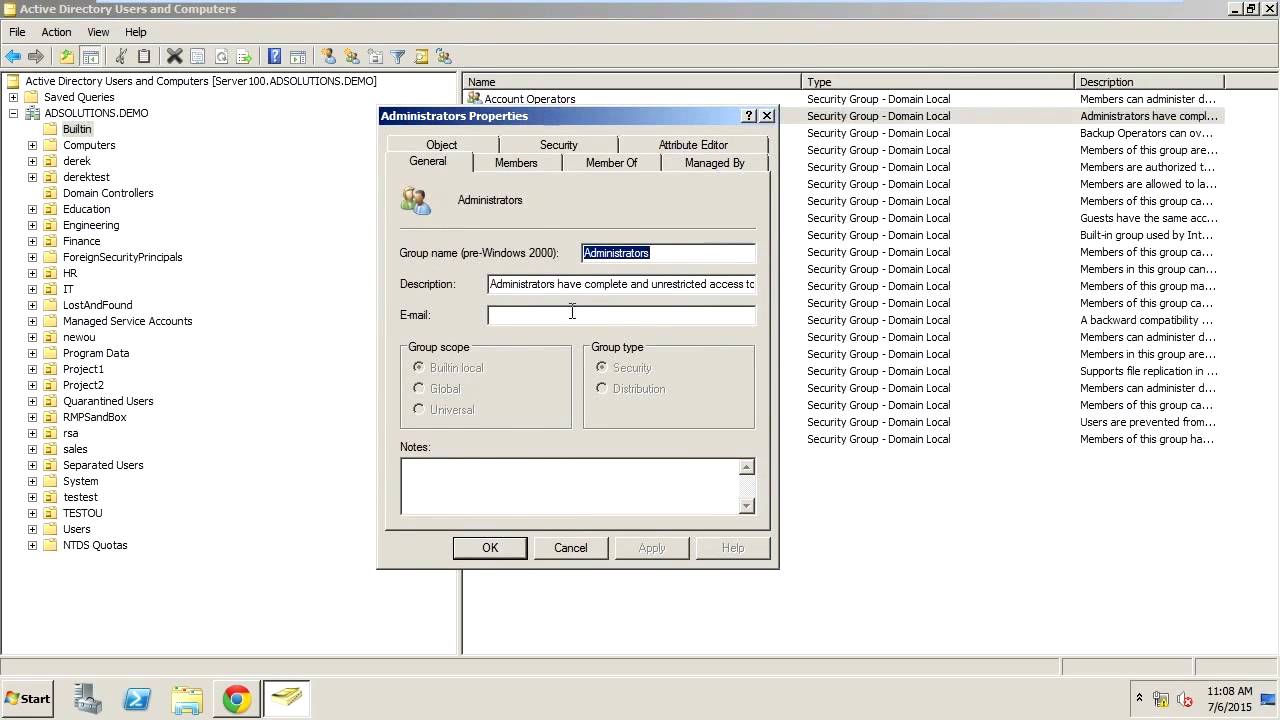
click(518, 162)
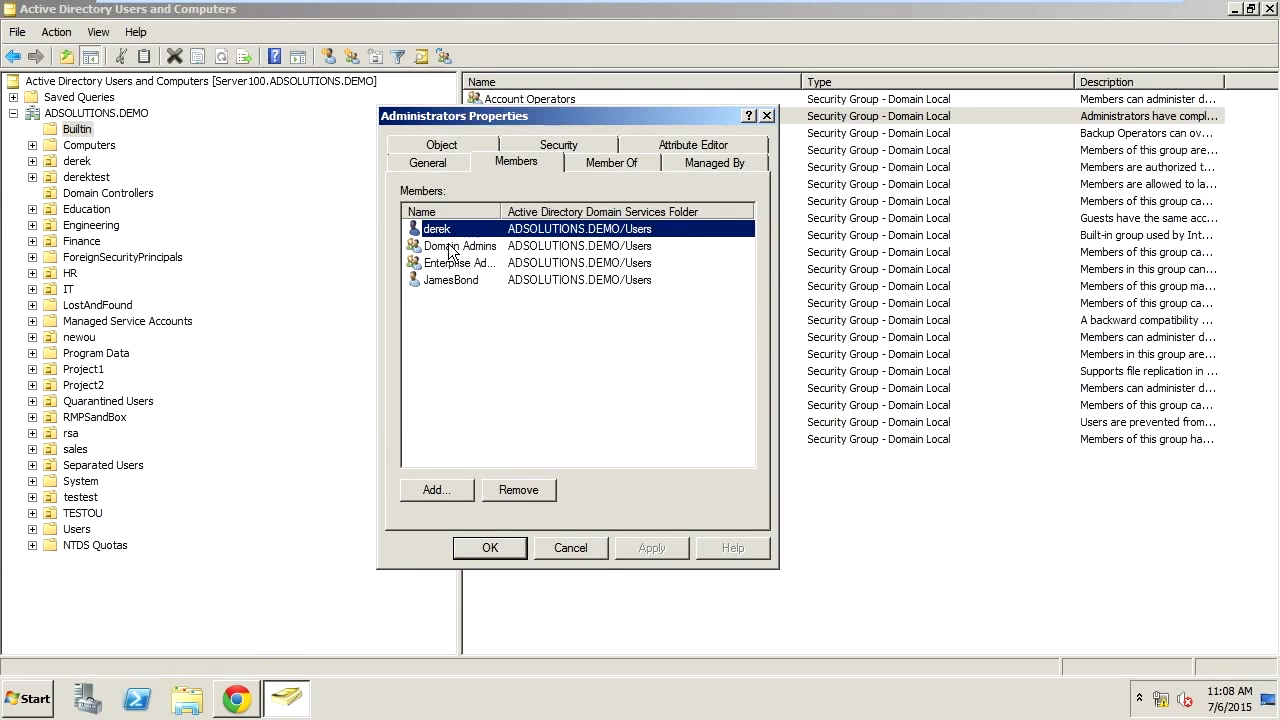
drag(501, 212, 545, 212)
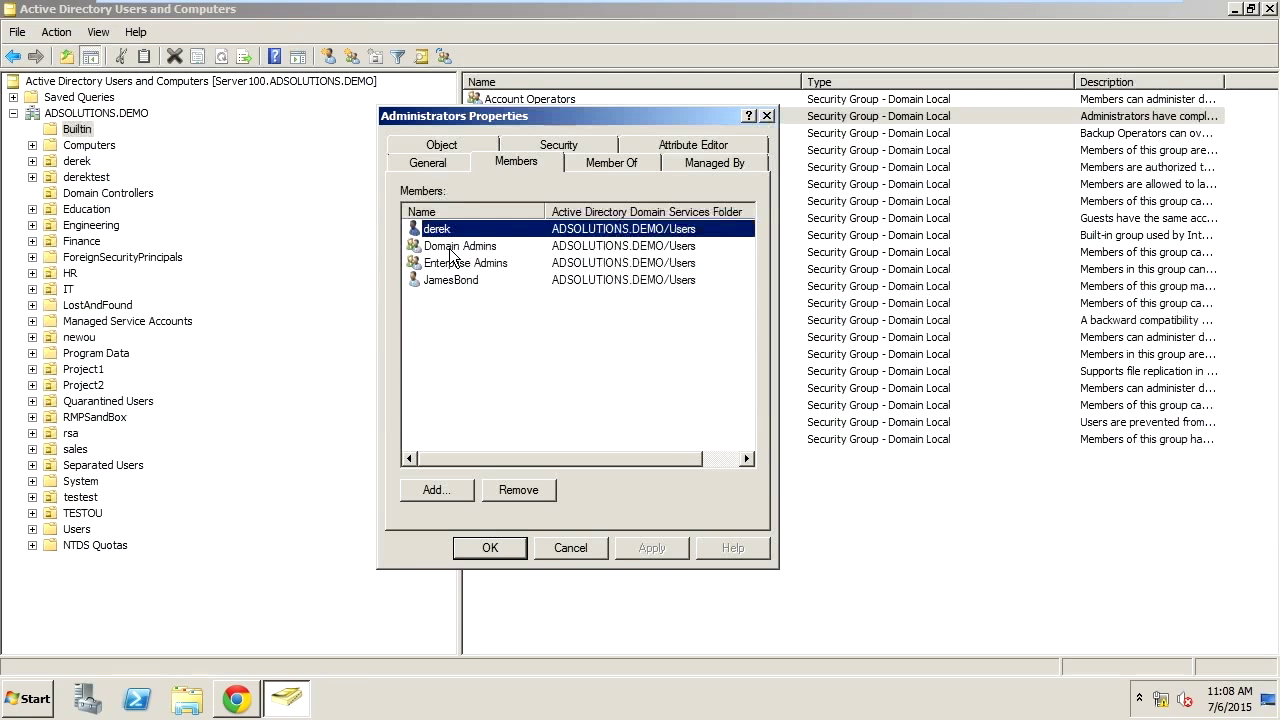
click(575, 547)
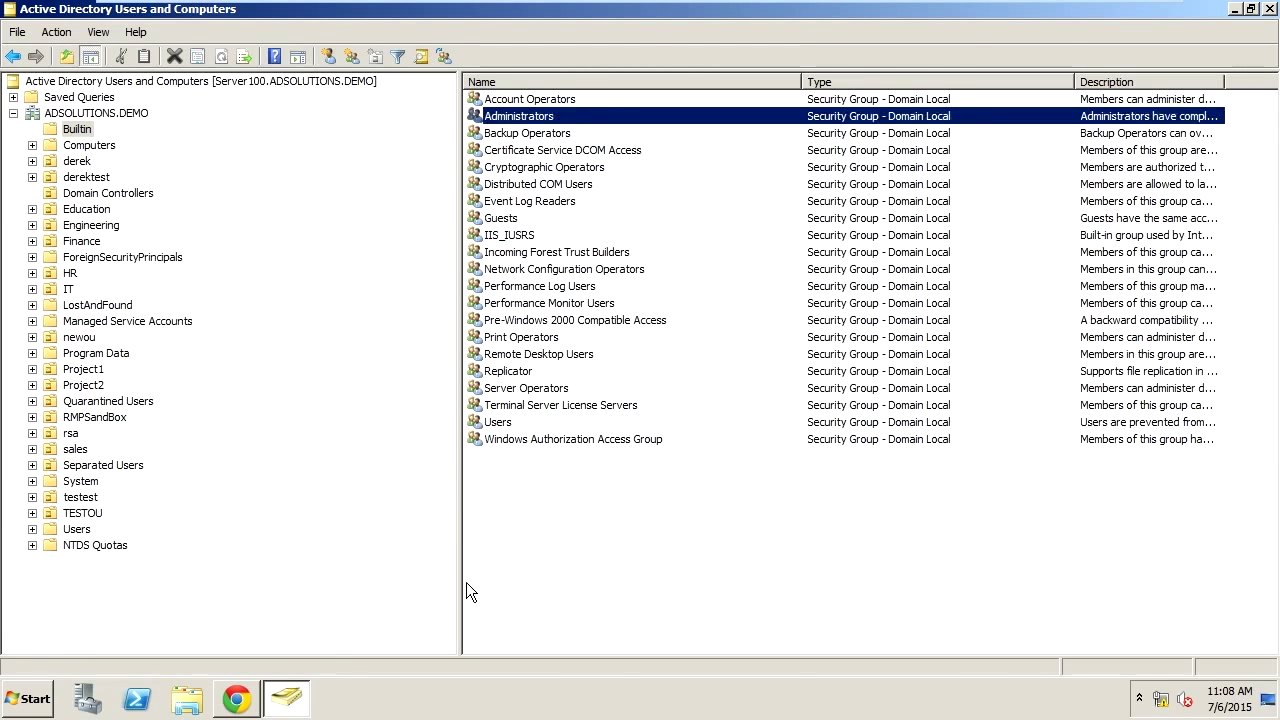
Bring ADManager Plus forward in Chrome and list the AD Group Reports.
click(236, 698)
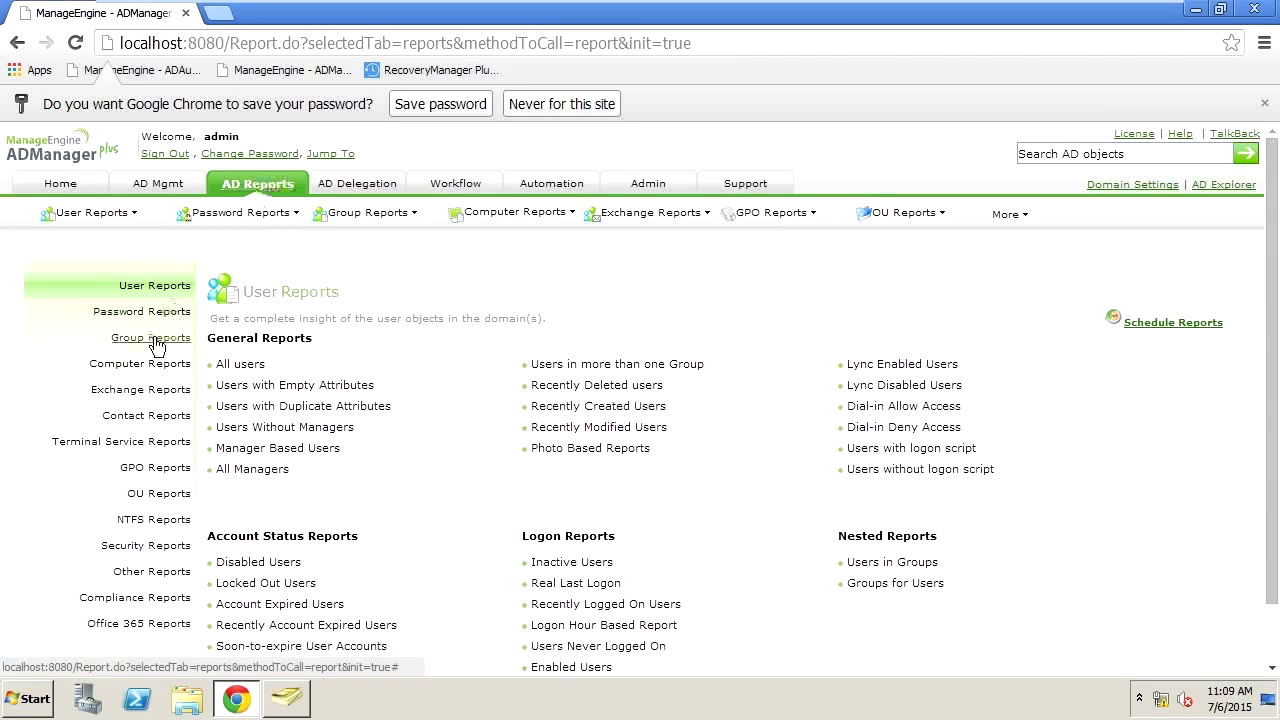
click(172, 340)
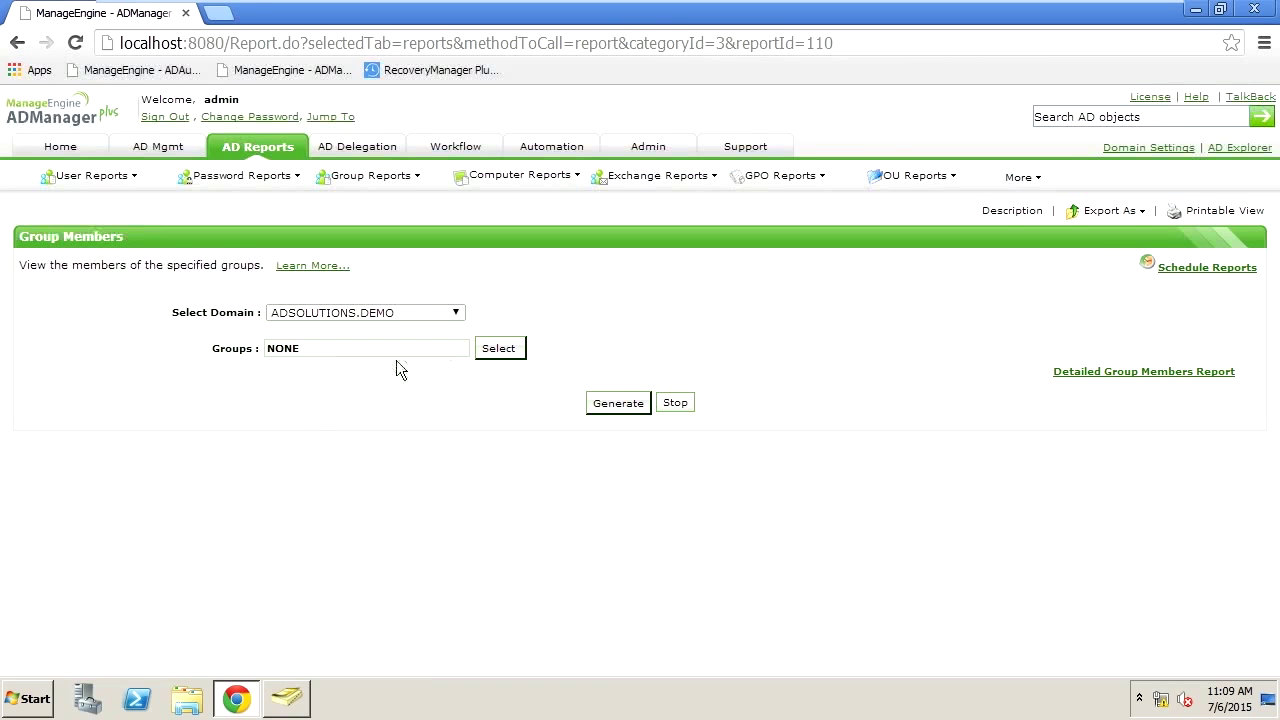
Open the Detailed Group Members Report and generate it for the Administrators group.
click(1125, 374)
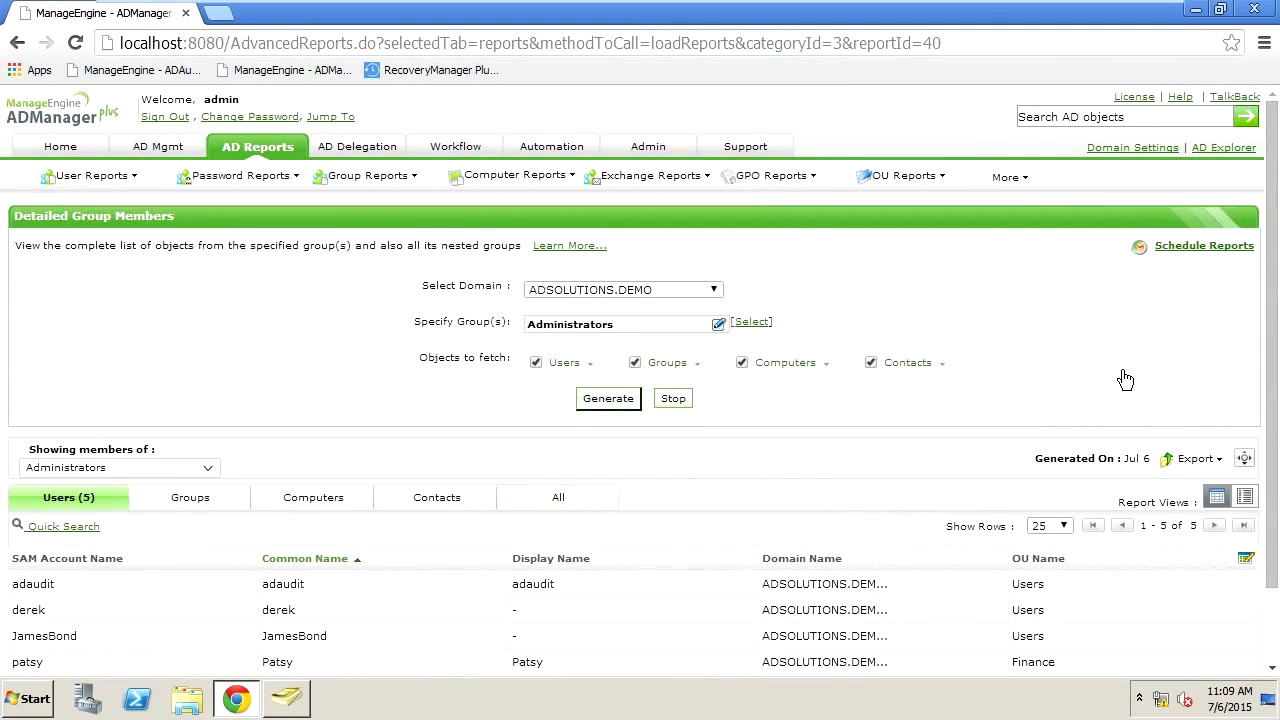
click(751, 323)
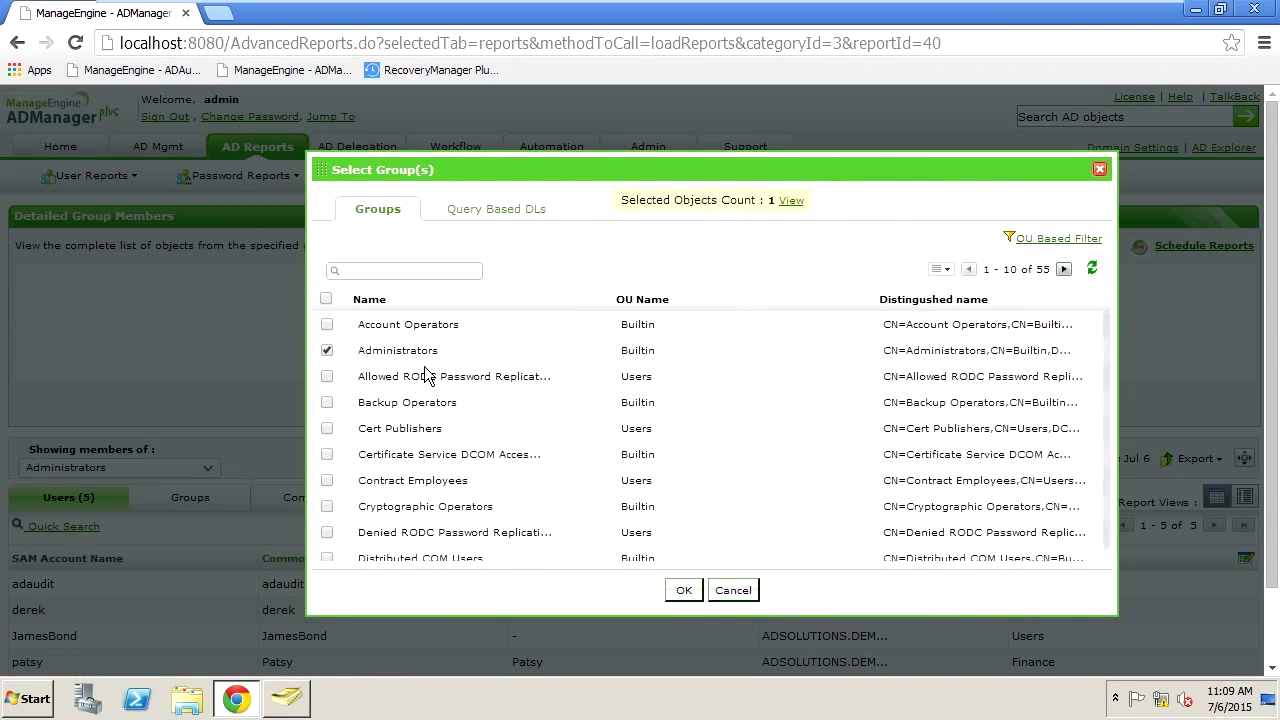
click(731, 589)
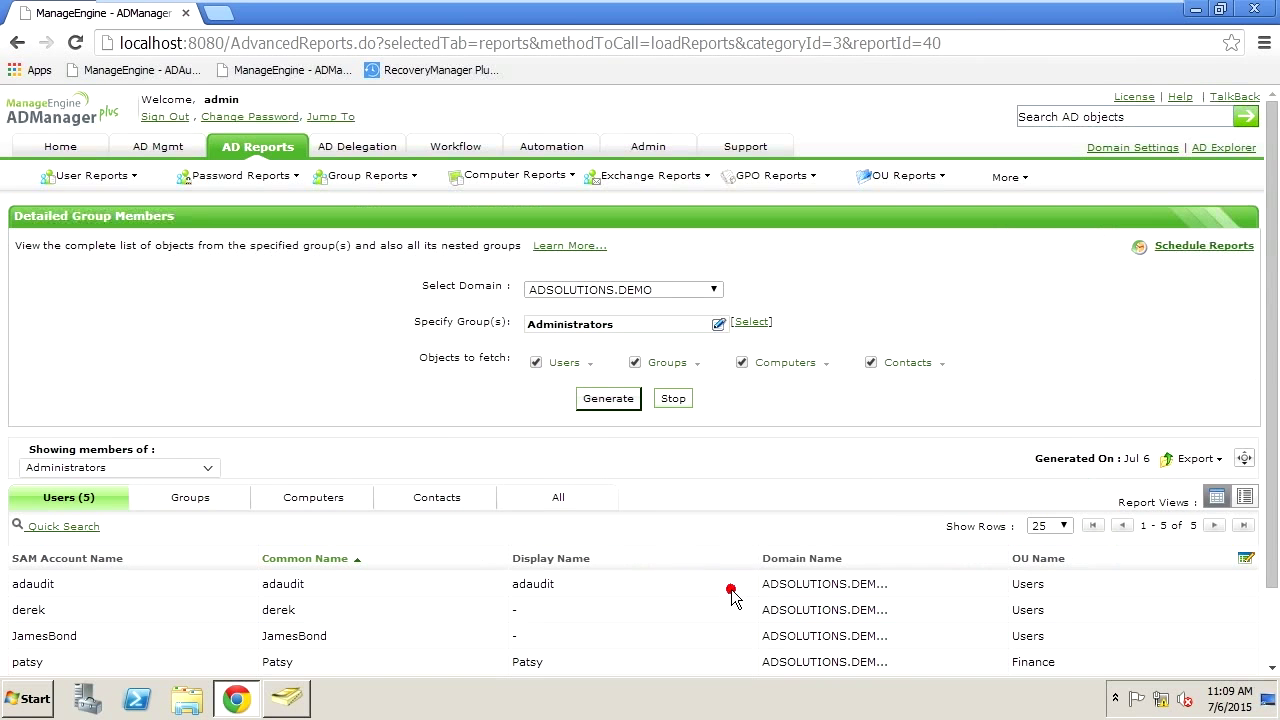
click(608, 398)
Review the Users filter options and the selected-groups summary for Administrators.
click(562, 364)
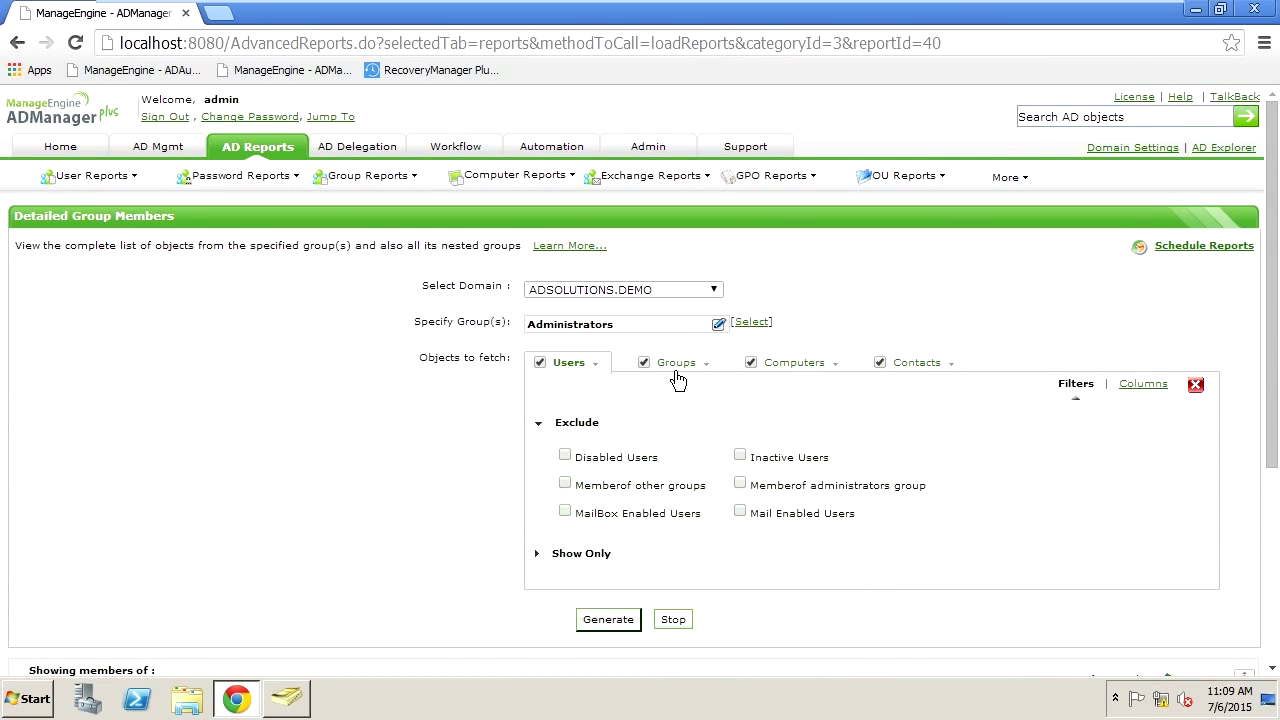
click(834, 320)
click(684, 334)
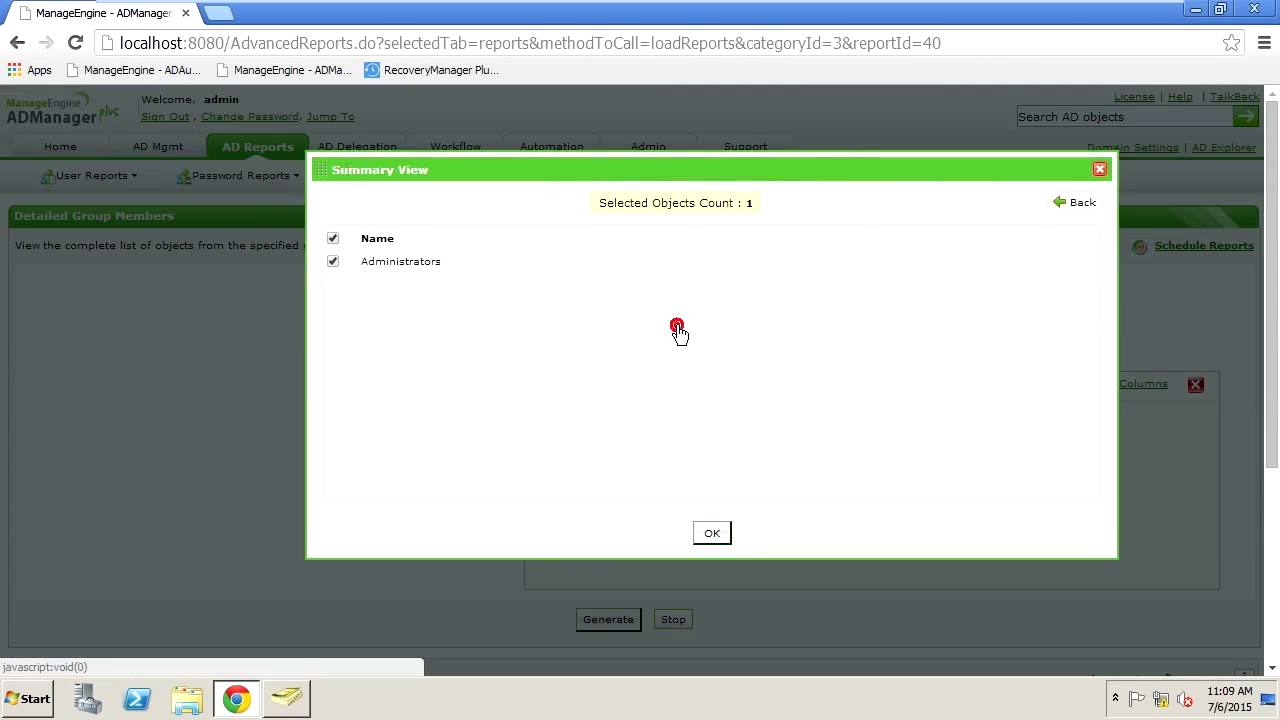
click(714, 534)
click(594, 366)
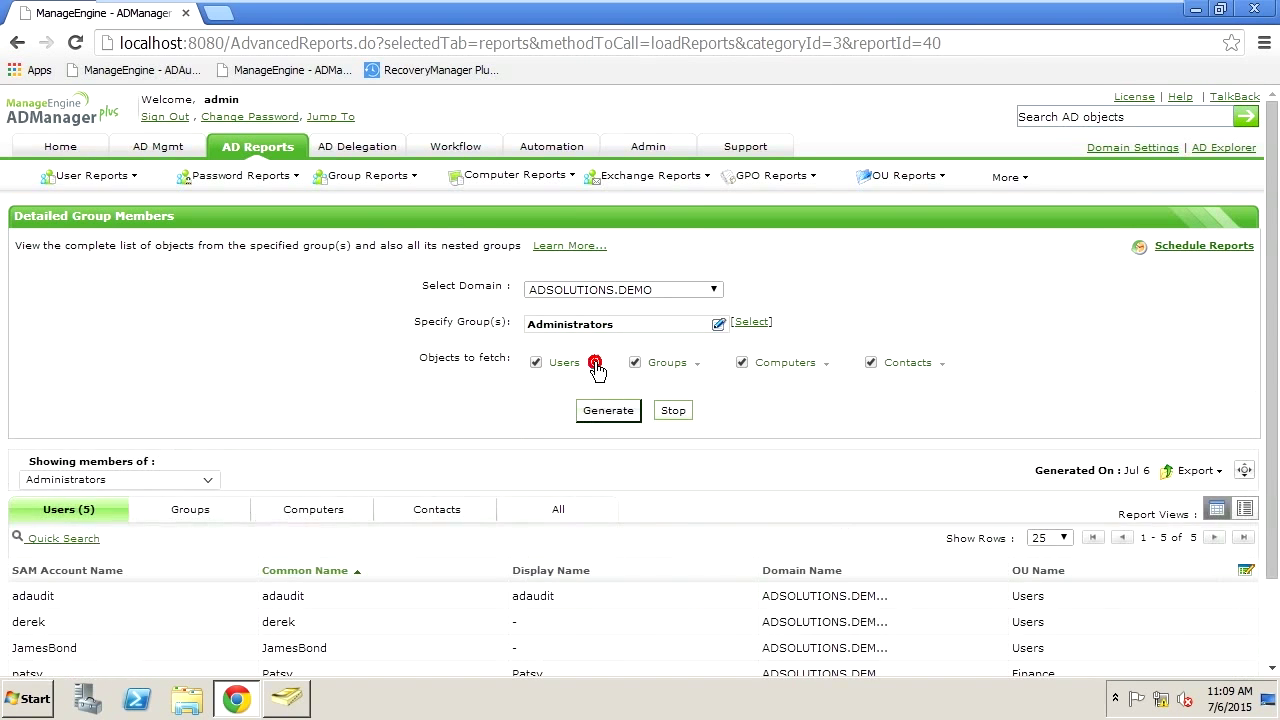
click(614, 410)
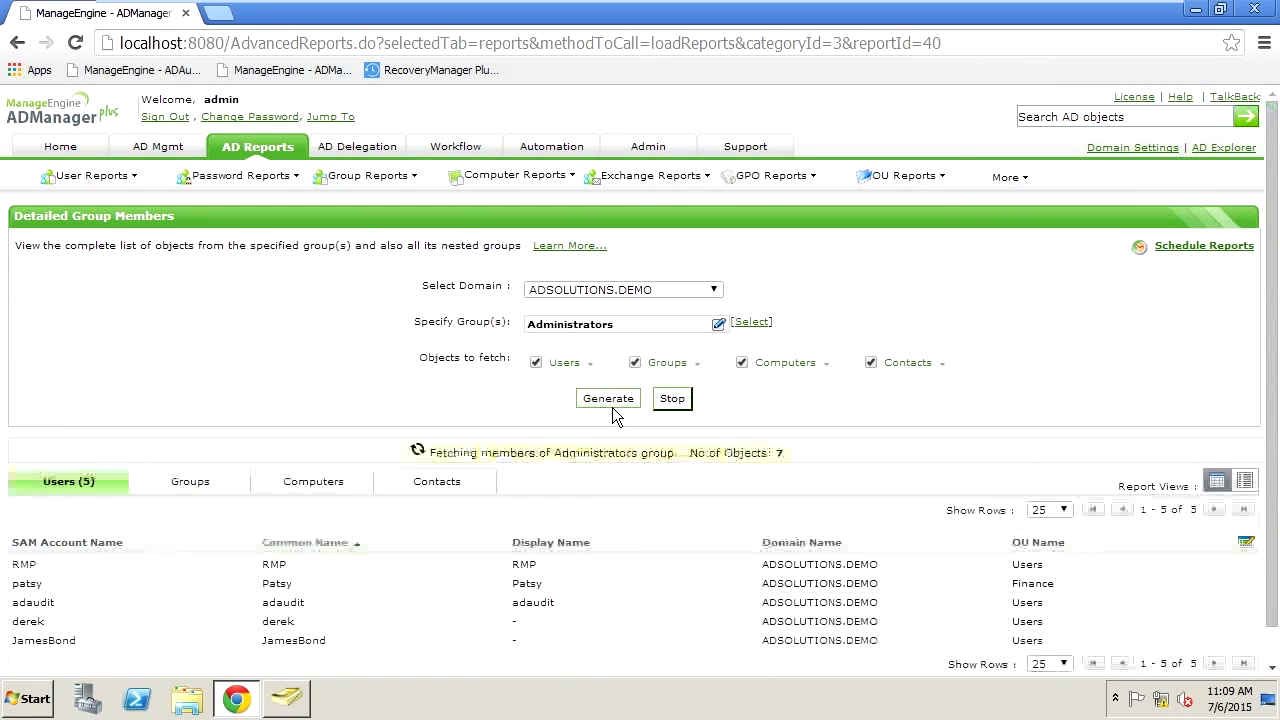
scroll(600, 445, down, 2)
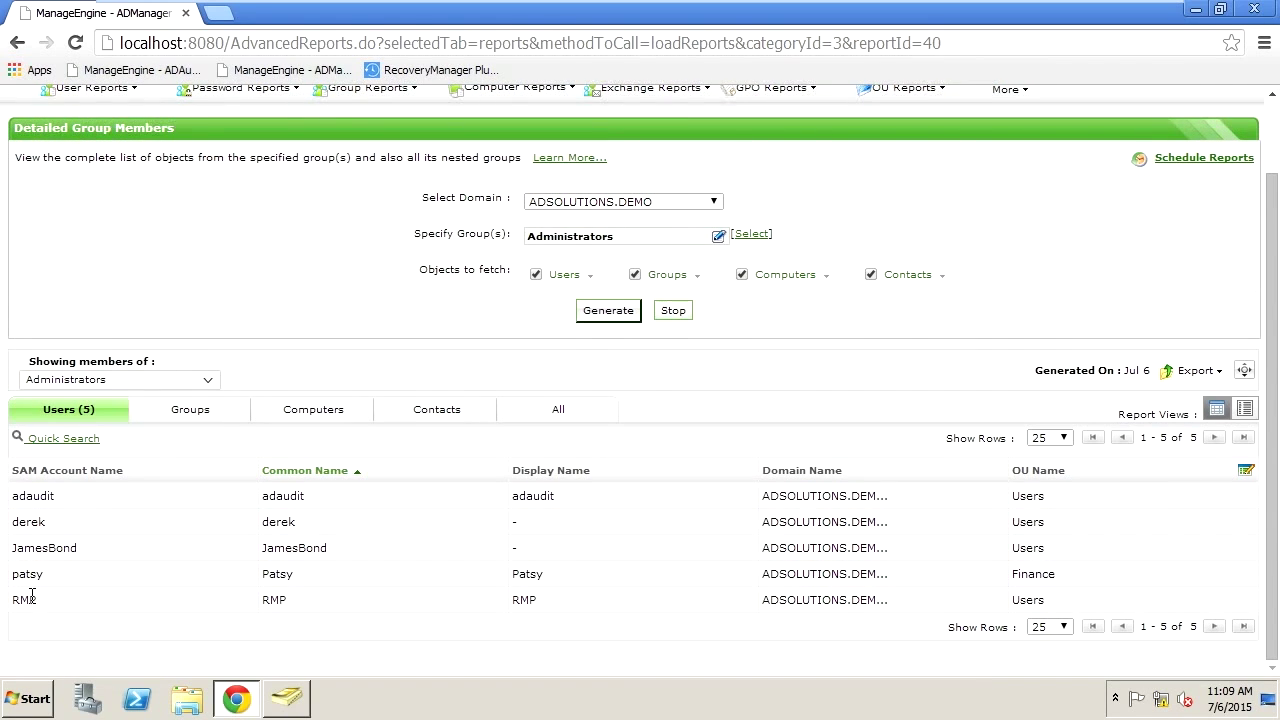
click(190, 410)
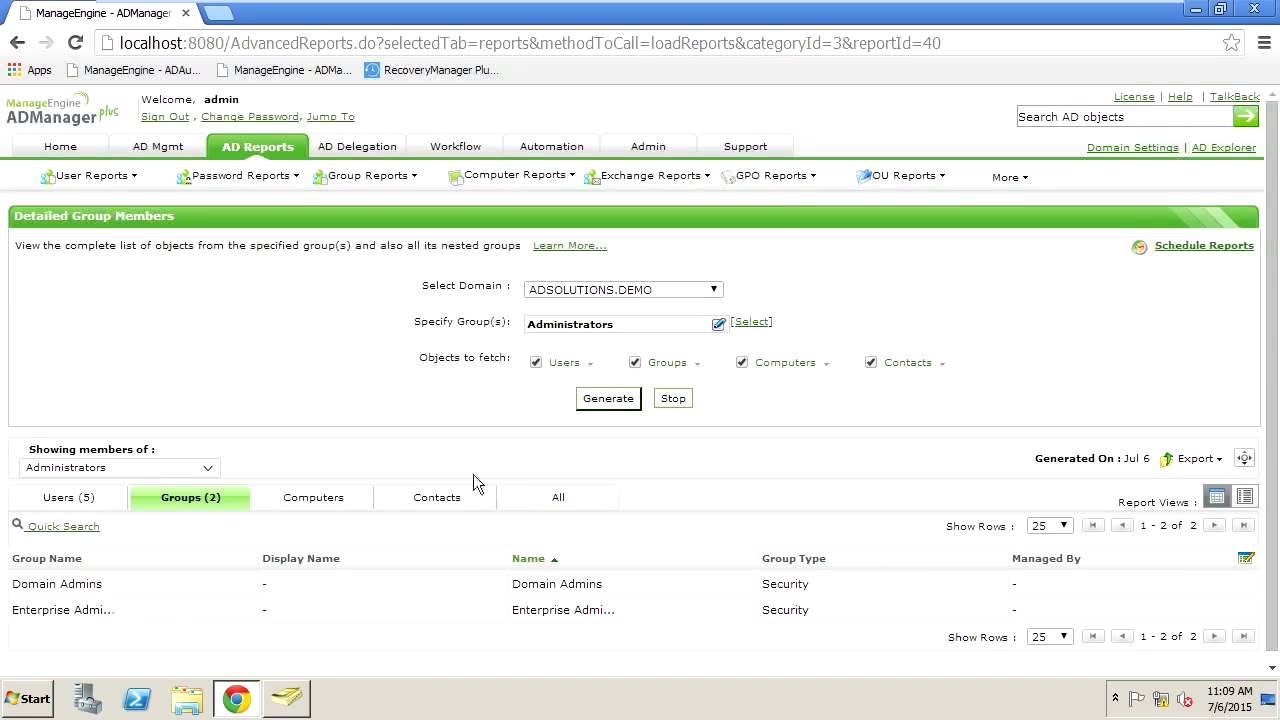
click(557, 495)
scroll(405, 467, down, 3)
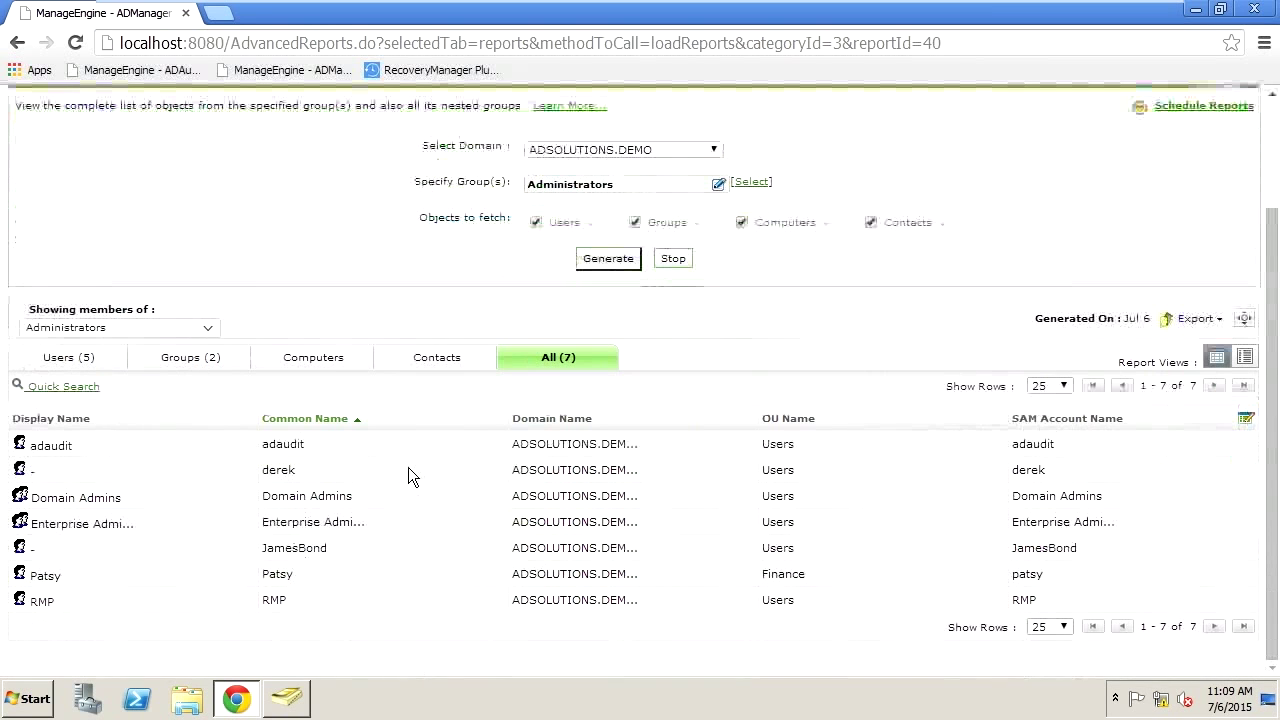
click(70, 360)
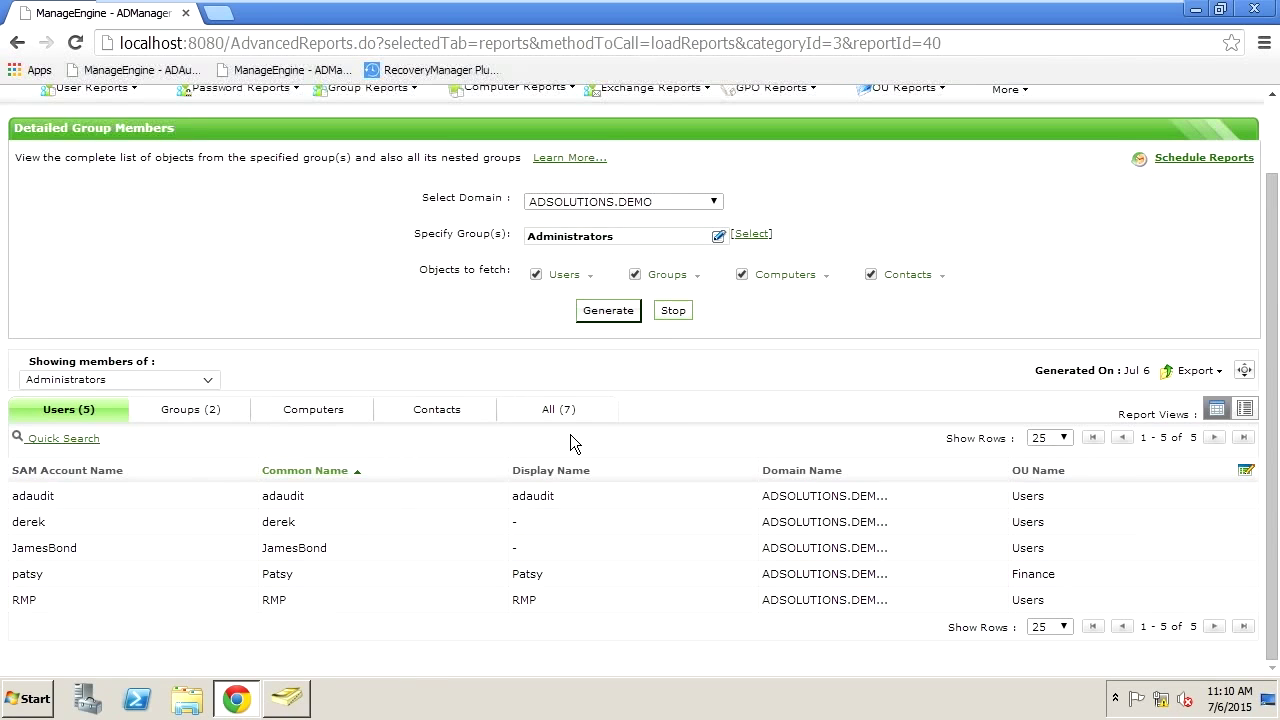
mouse_move(1274, 370)
mouse_down()
mouse_move(1276, 312)
mouse_move(1276, 366)
mouse_up()
click(1196, 371)
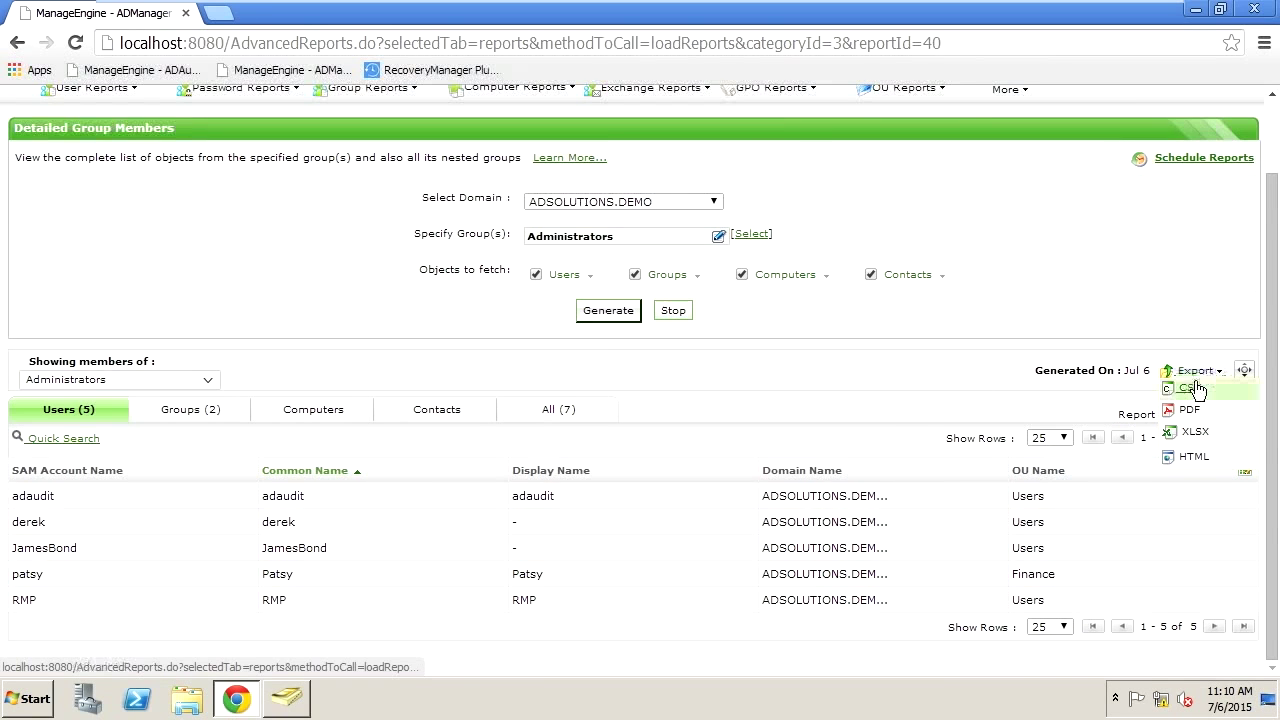
click(1194, 457)
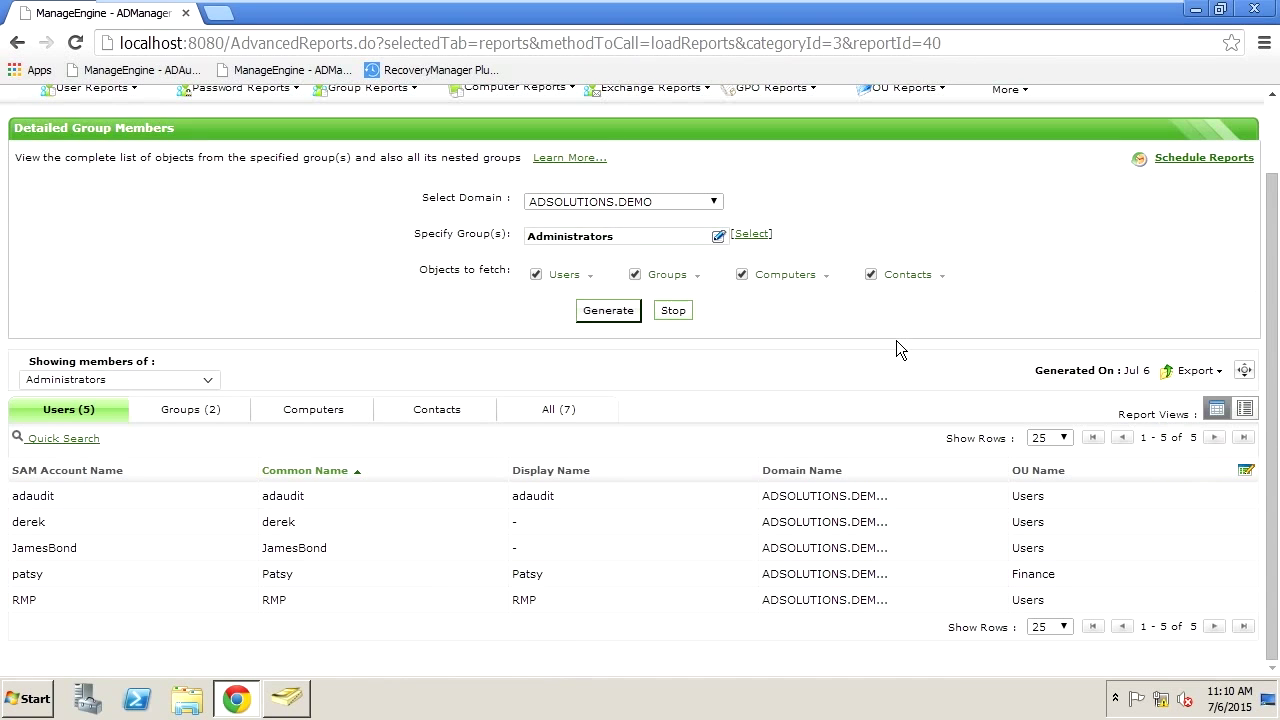